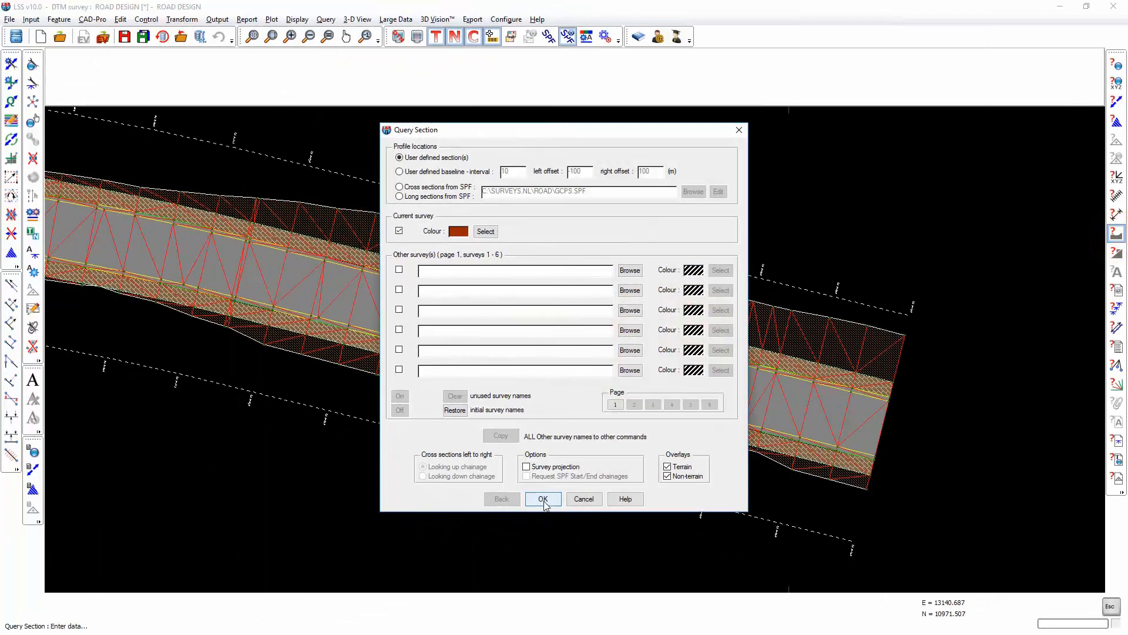
Query a user-defined section across the road and examine the depth step where the embankment meets the paving
click(544, 501)
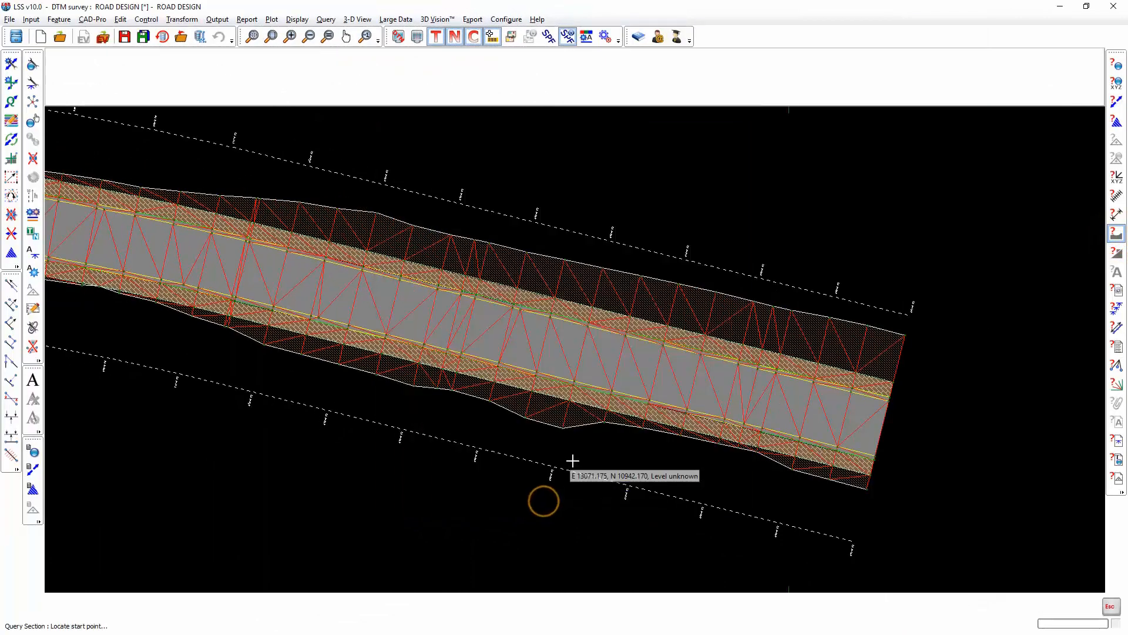
click(591, 458)
click(641, 235)
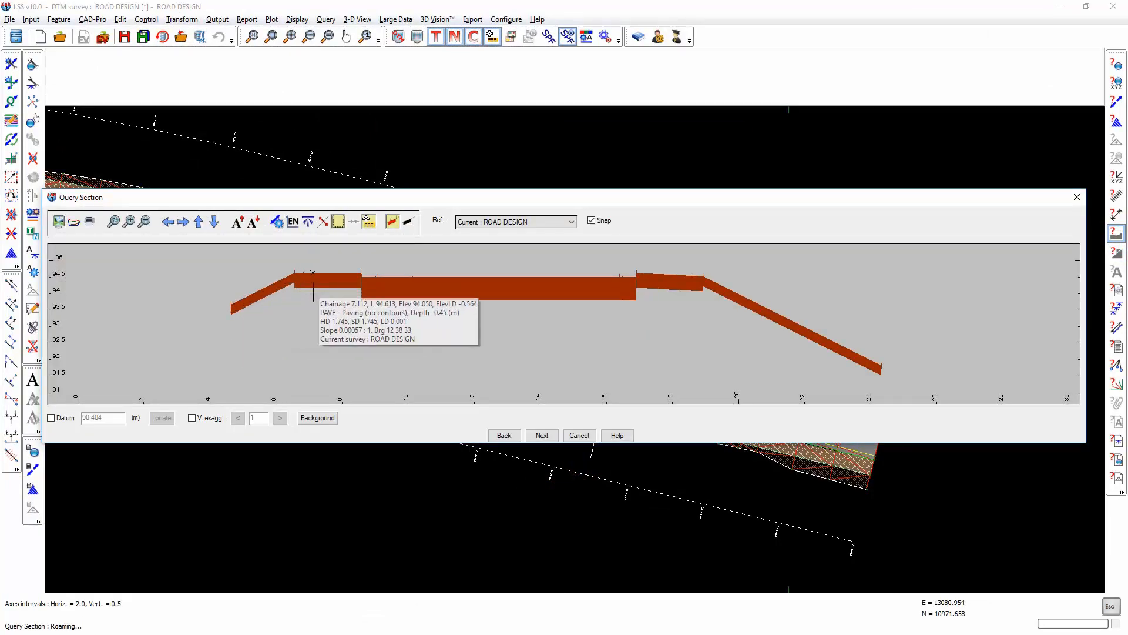
scroll(285, 292, up, 3)
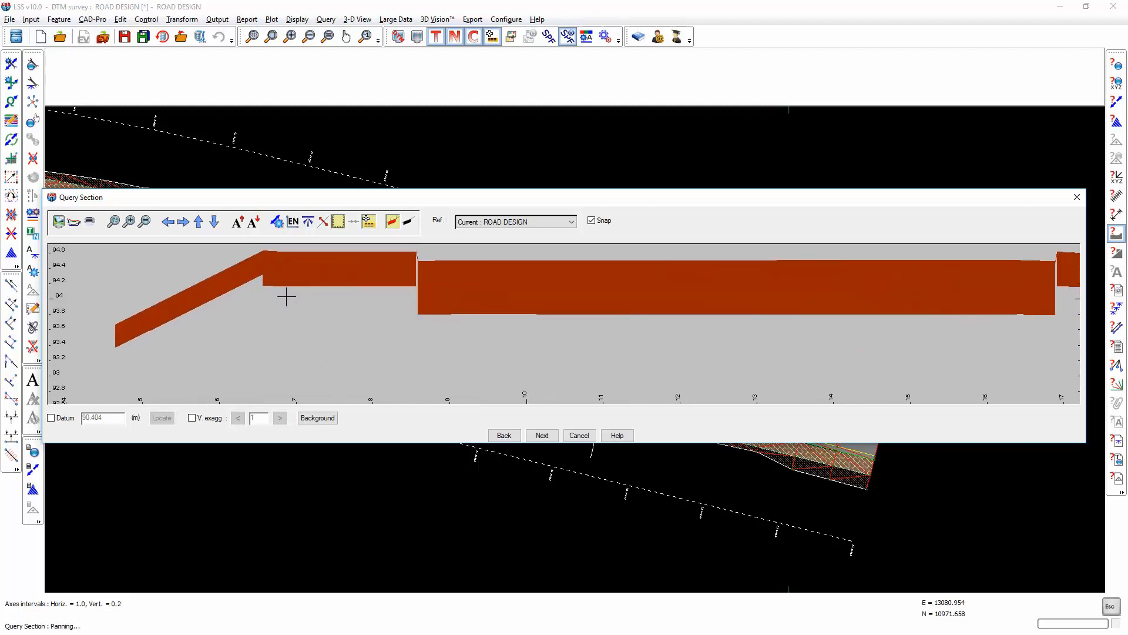
scroll(398, 329, up, 4)
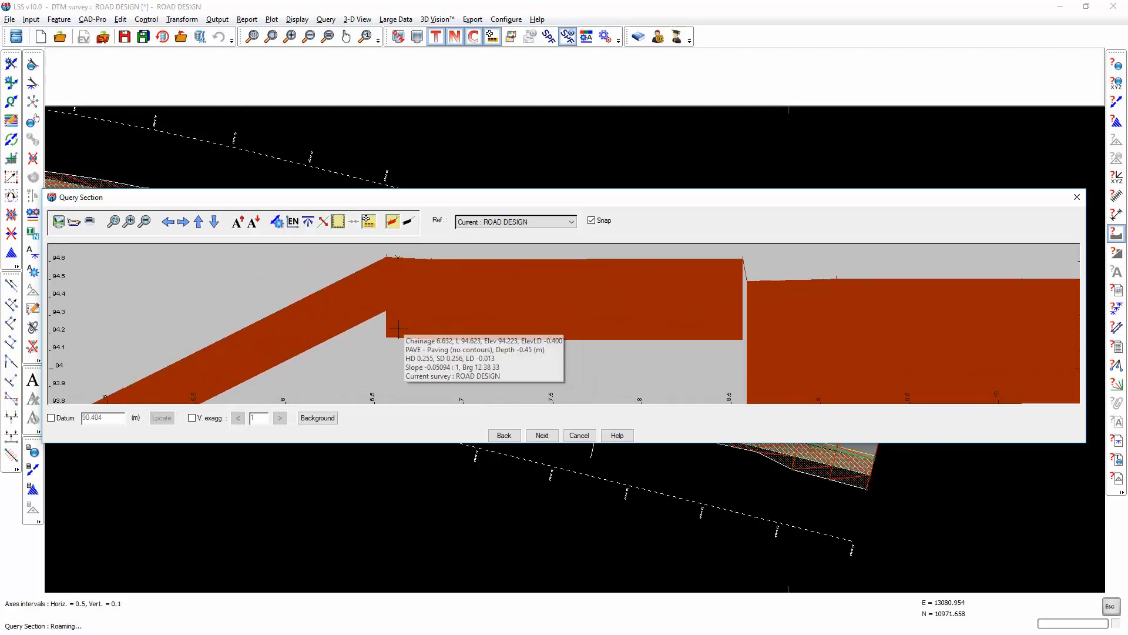
middle_drag(398, 329, 499, 325)
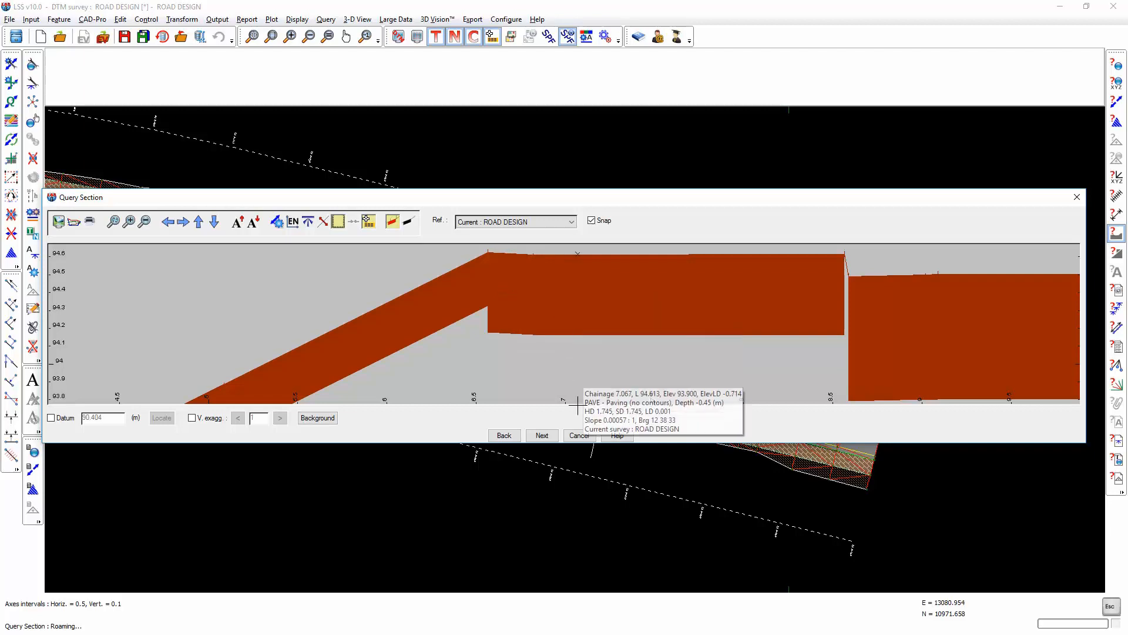
click(573, 436)
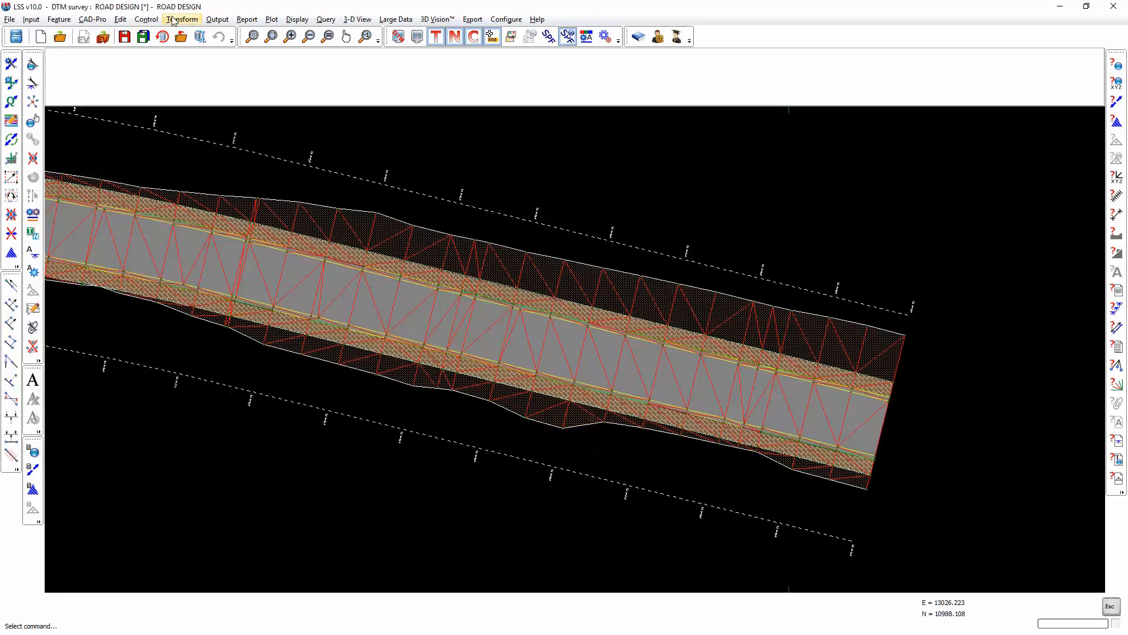
Start a surface boundaries output and choose the asphalt, embankment and paving surfaces (ASPH, BANK, PAVE)
click(221, 21)
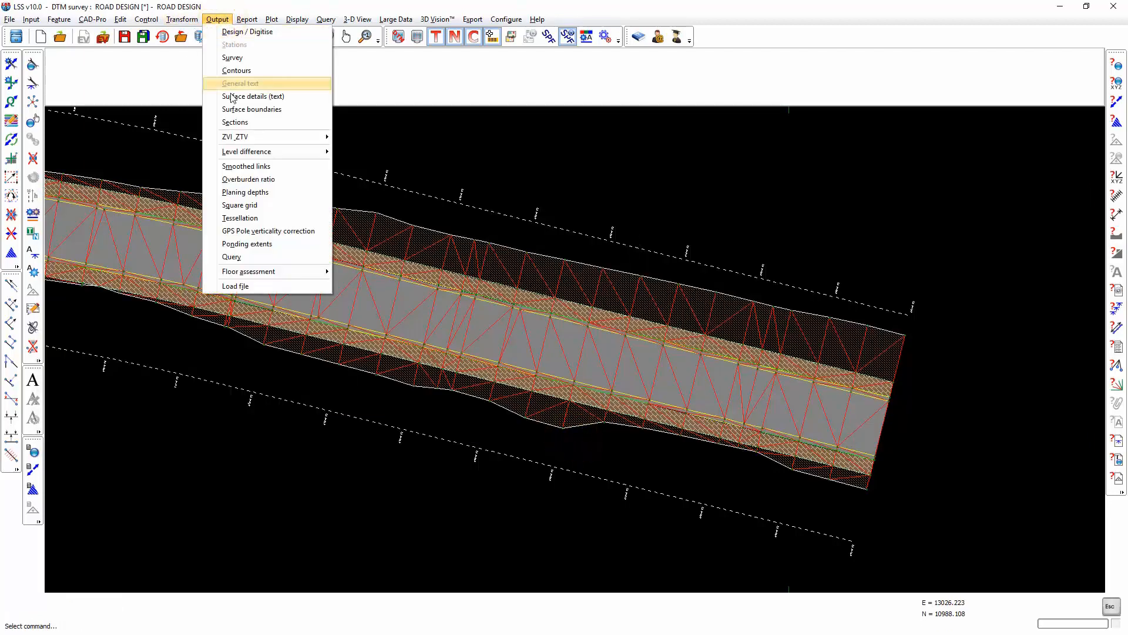
click(241, 110)
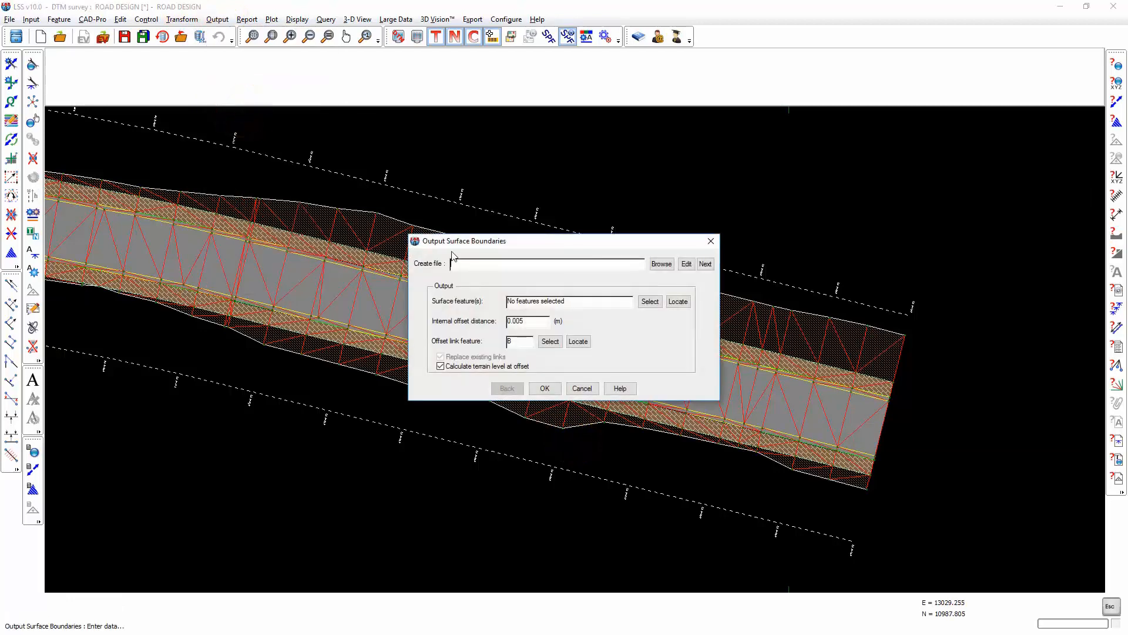
click(587, 306)
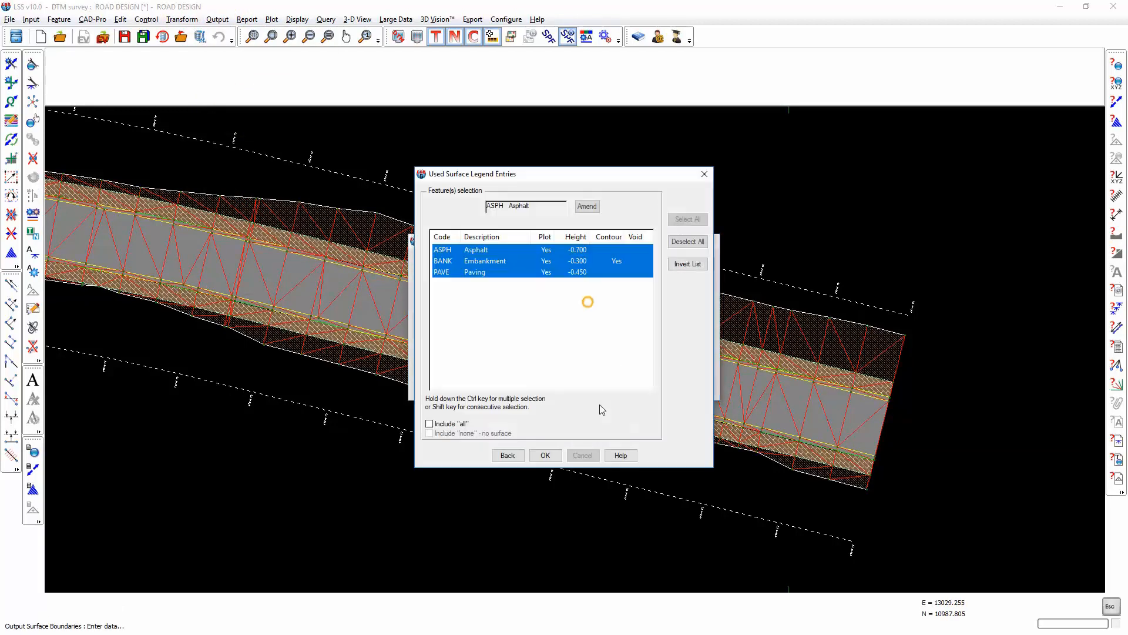
click(544, 453)
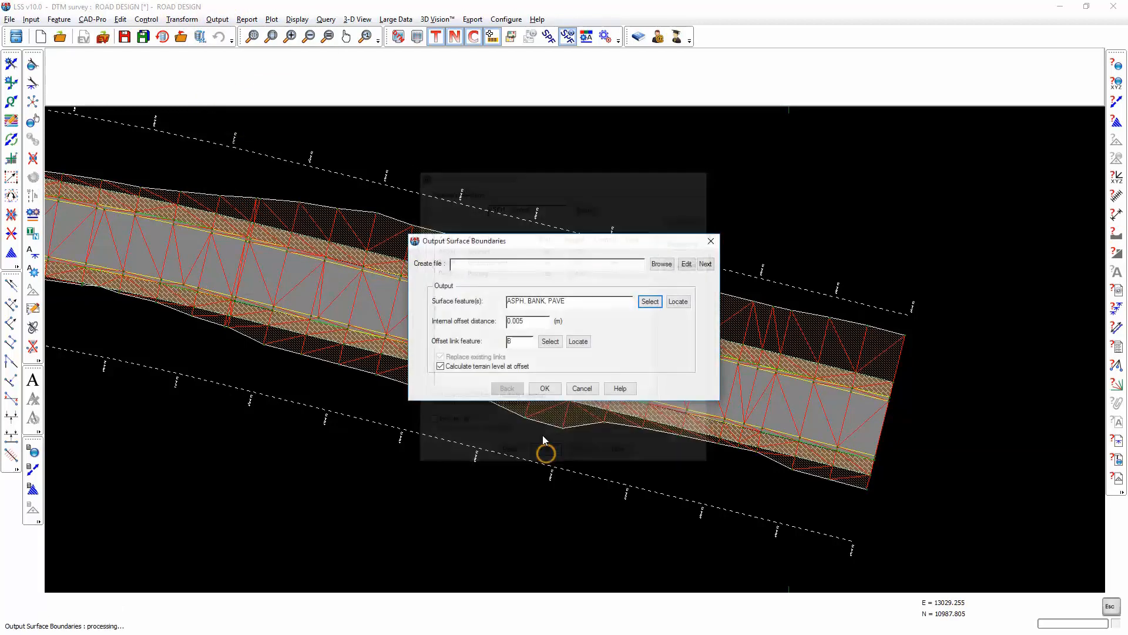
Set the internal offset distance to 0.01 m and output the surface boundaries
double_click(531, 321)
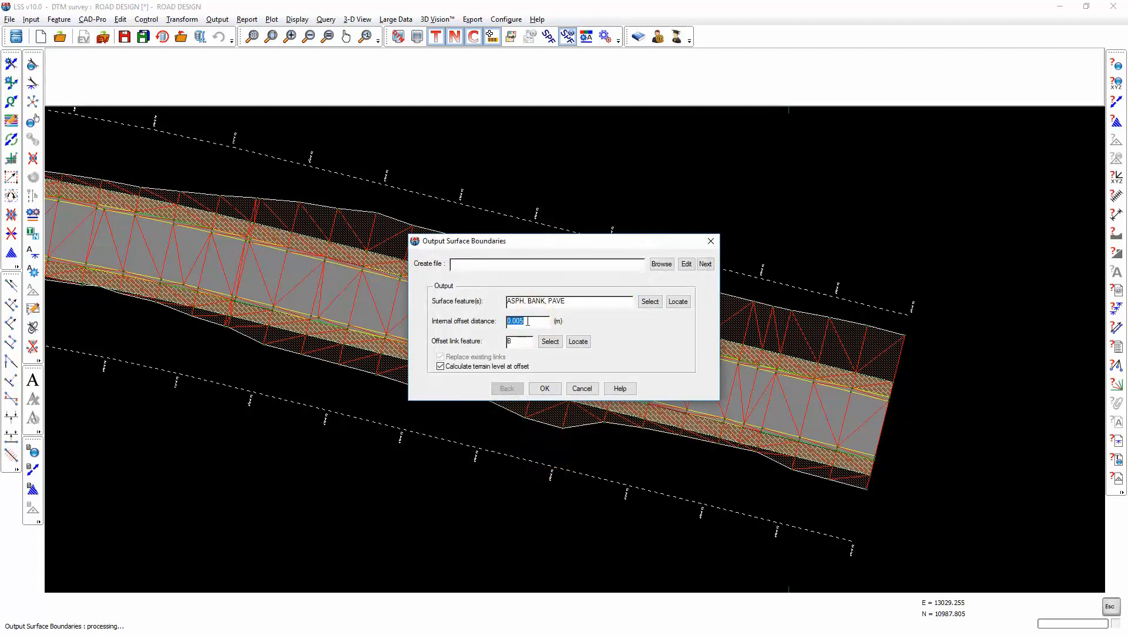
text(0.01)
key(Tab)
click(547, 388)
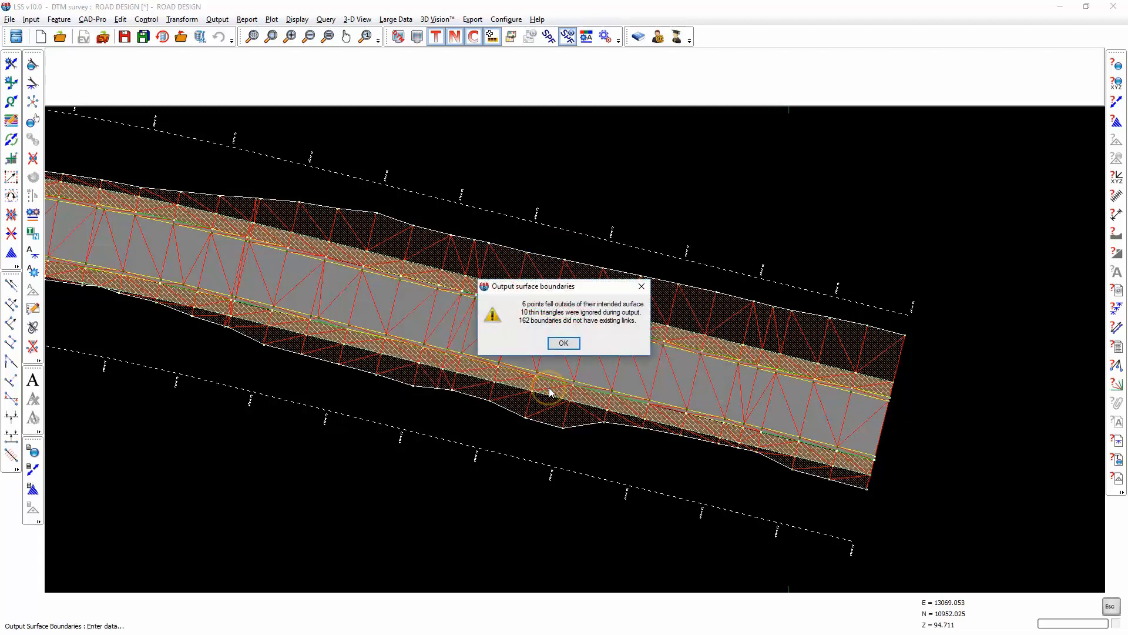
click(561, 344)
Load the surface boundary output, load file 002, into the road design survey
click(548, 361)
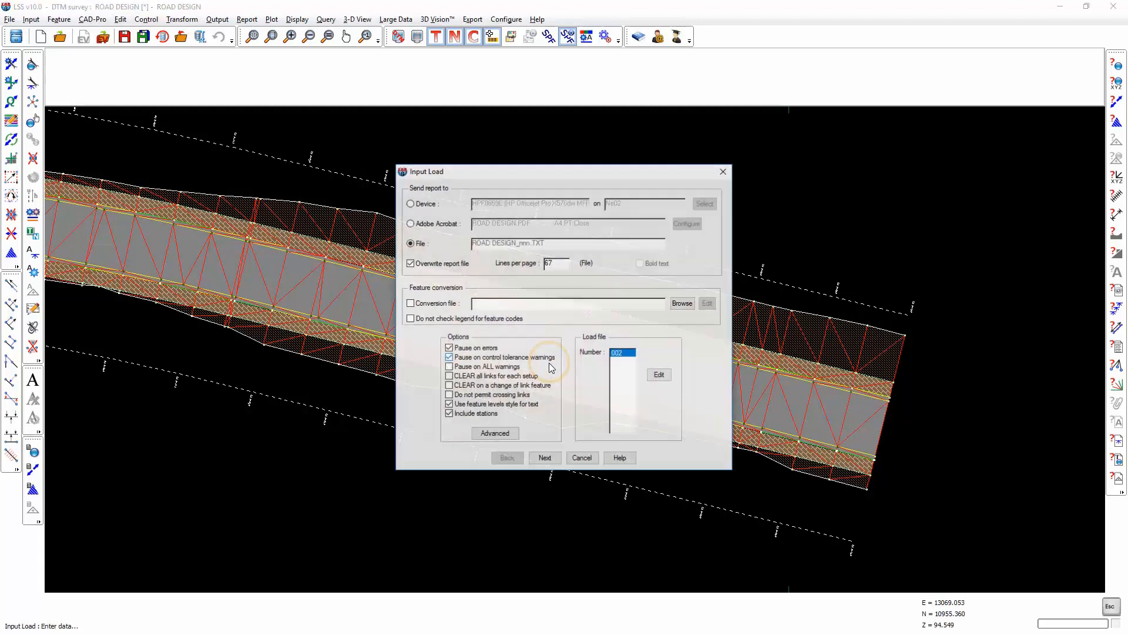
click(547, 456)
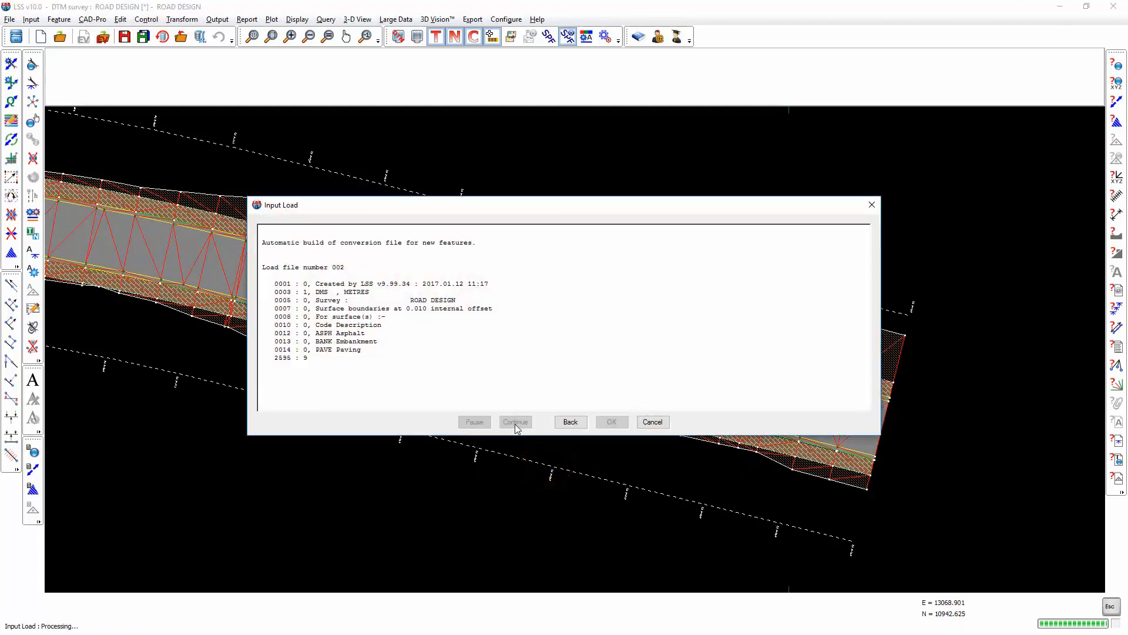
click(516, 423)
click(617, 421)
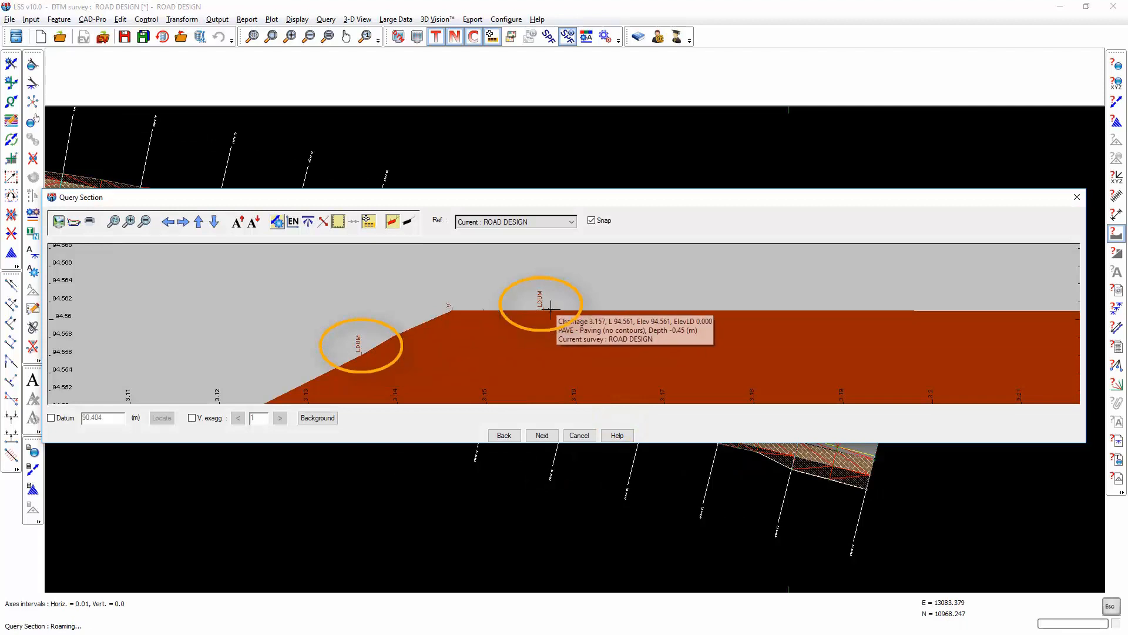
Examine the section at the embankment and paving boundary, from the LDUM offset points down to the underside, and close it
scroll(553, 310, down, 3)
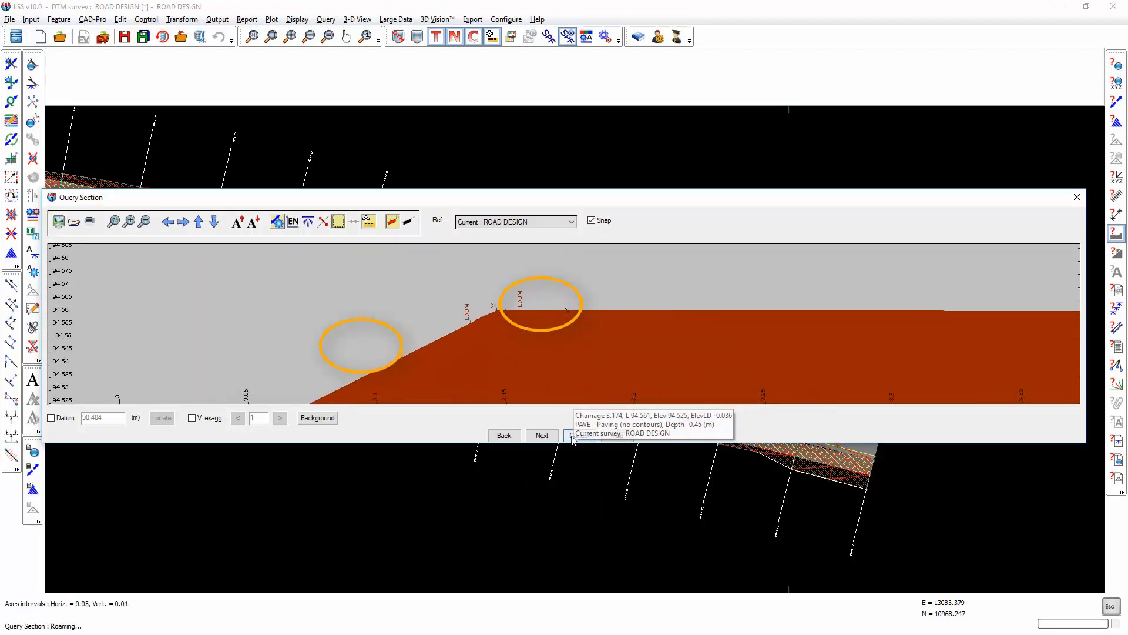
middle_drag(569, 345, 569, 266)
mouse_move(556, 364)
middle_down()
mouse_move(559, 270)
mouse_move(578, 249)
middle_up()
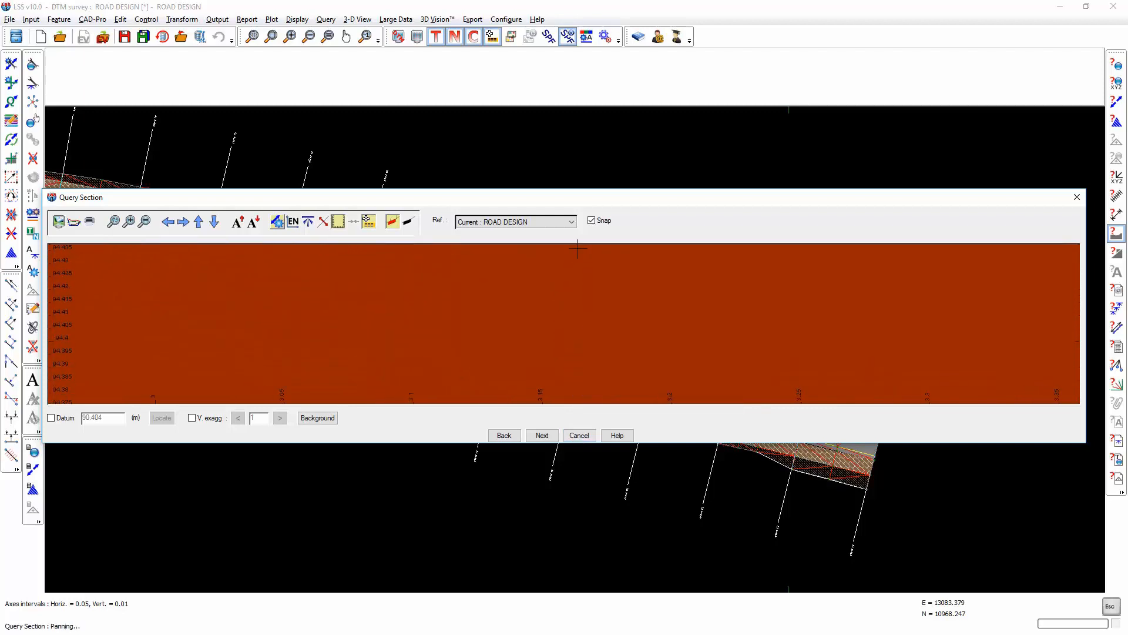
scroll(544, 325, down, 3)
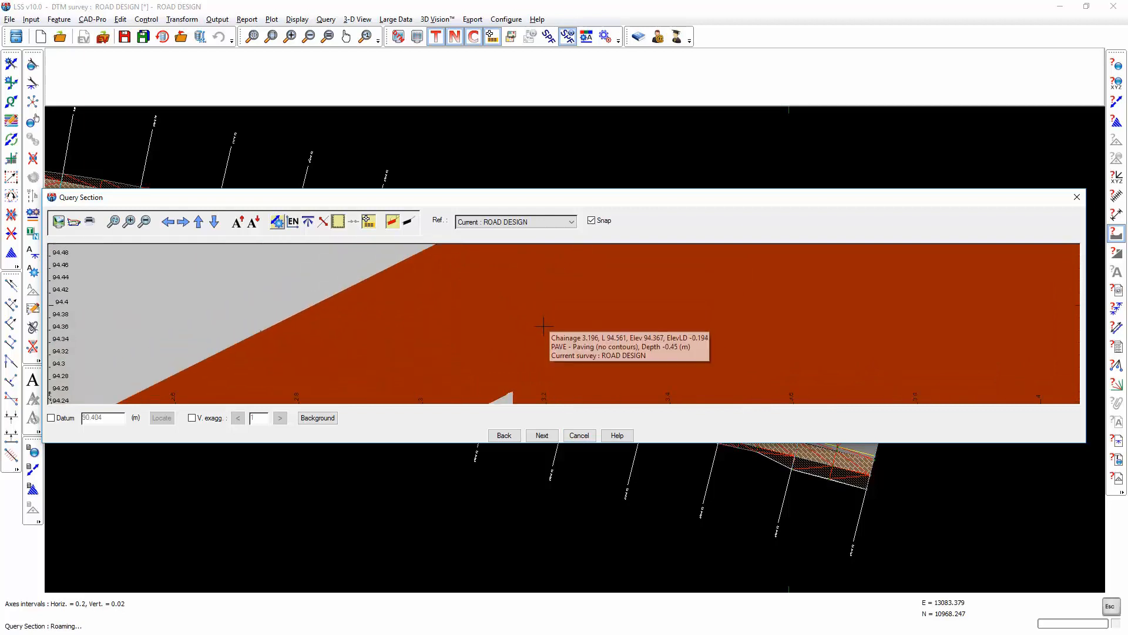
scroll(543, 324, down, 2)
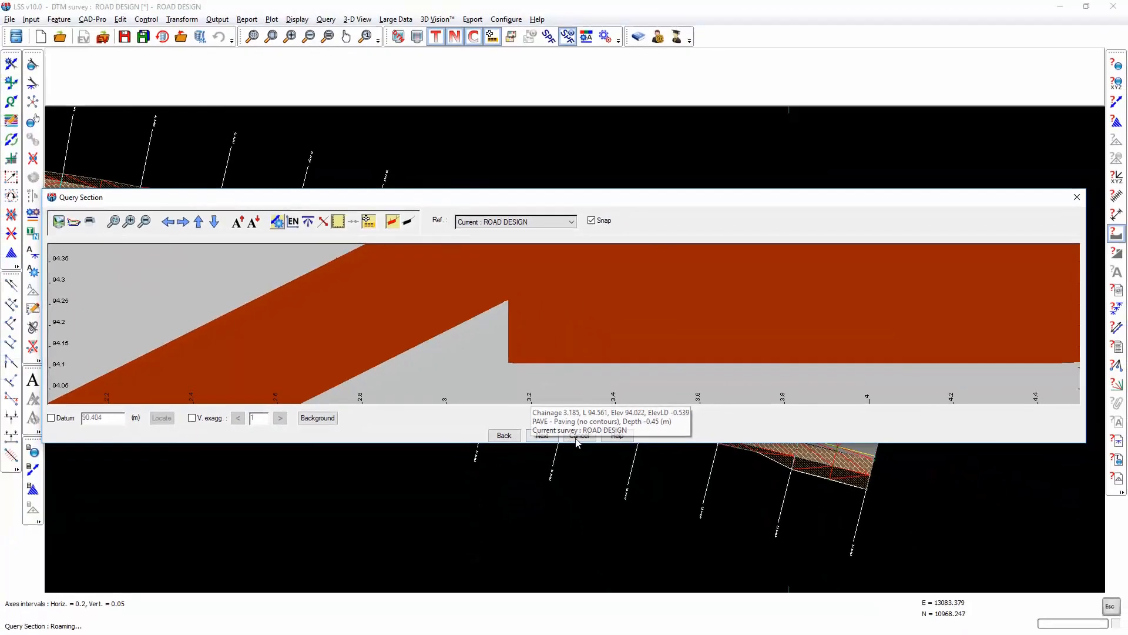
click(578, 435)
Export the entire survey as a Leica DTM Stakeout (DXF) with levels adjusted for surface depth and the Original level option for surrounded points
click(473, 20)
click(503, 128)
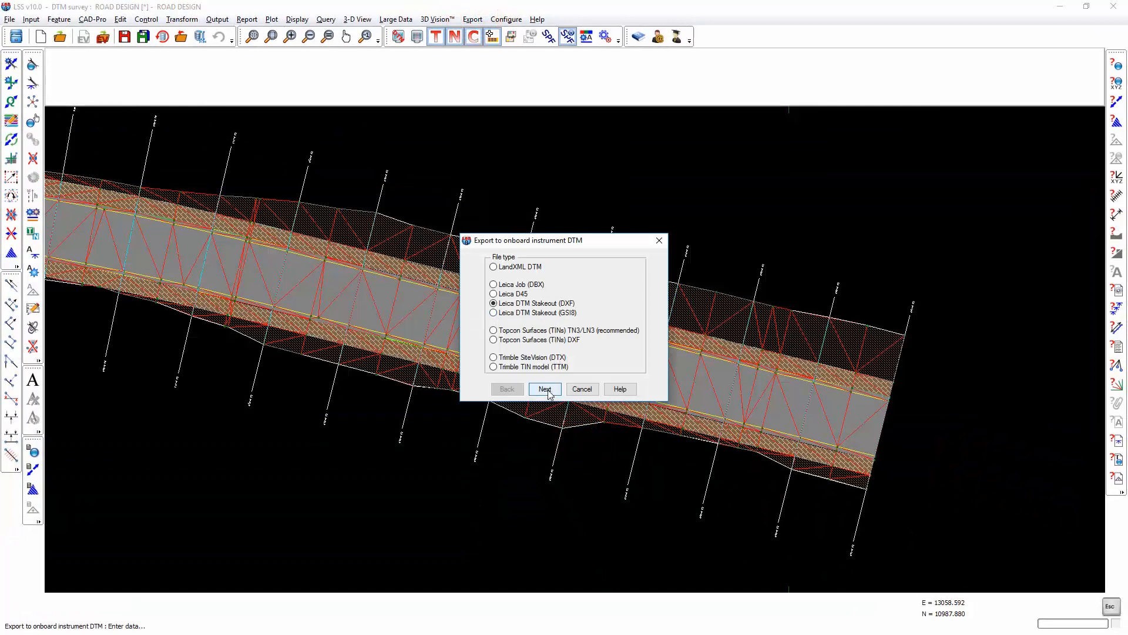
click(545, 389)
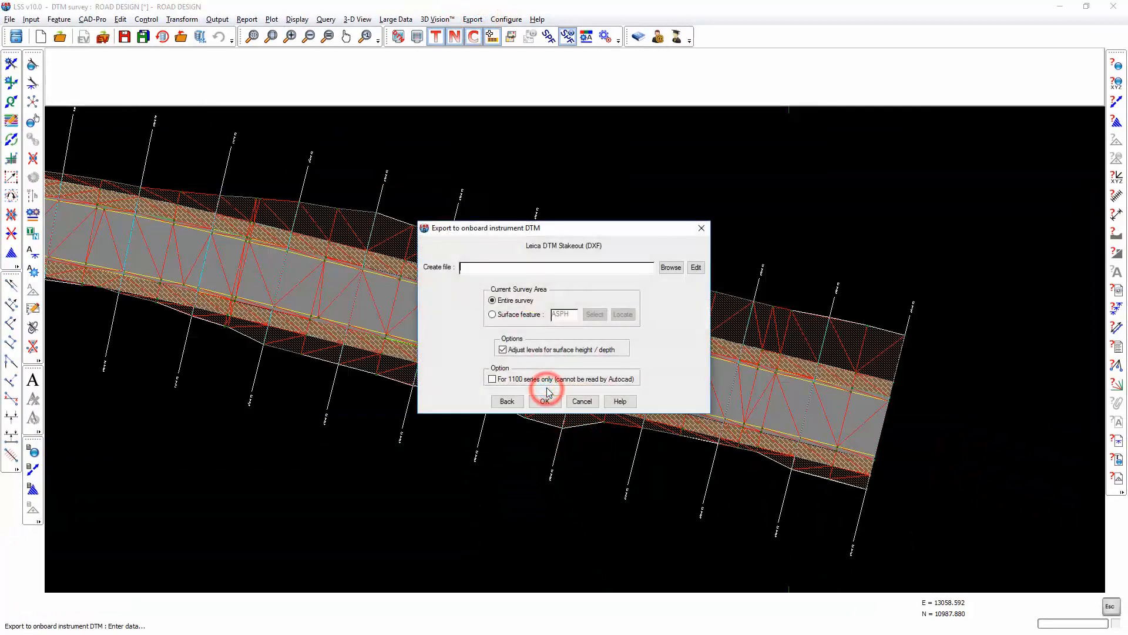
click(505, 350)
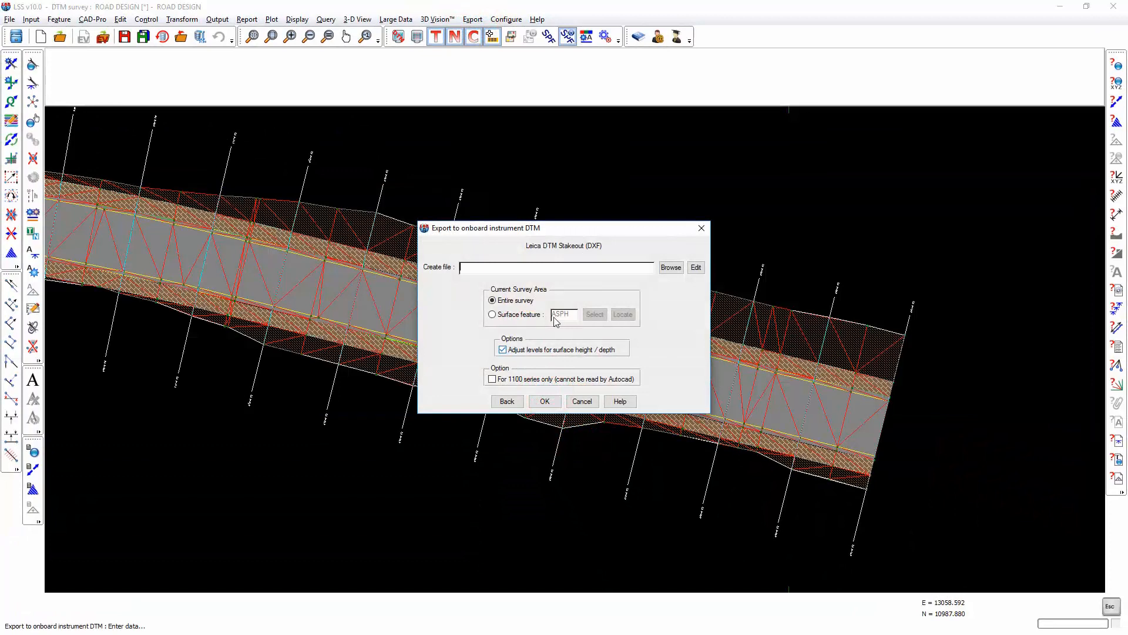
click(489, 270)
click(545, 401)
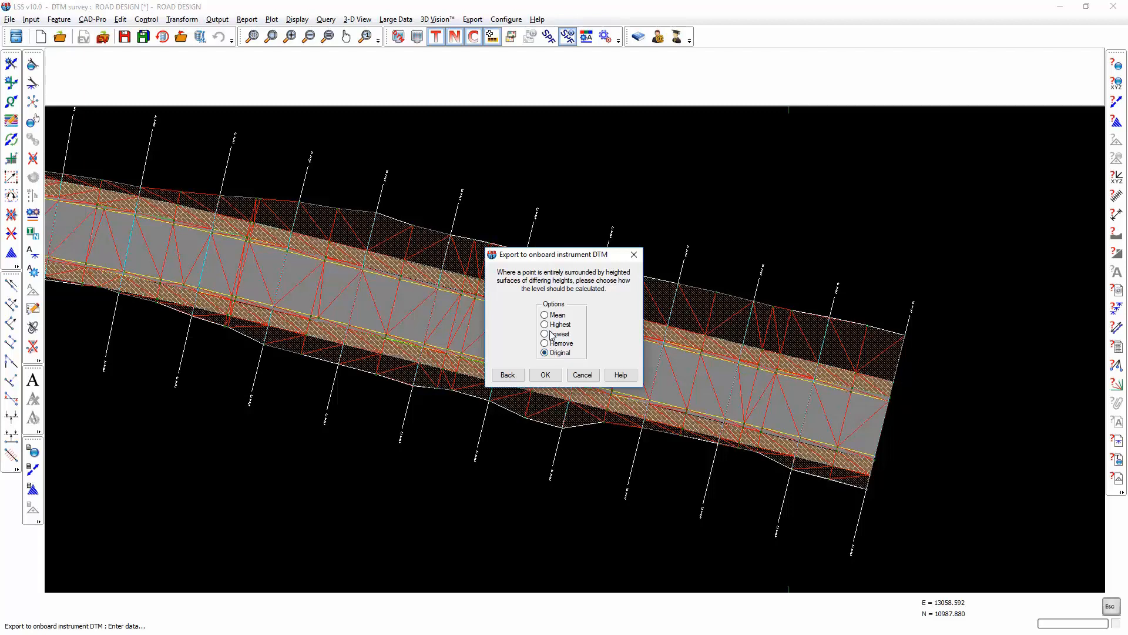
click(546, 374)
Set up a LandXML DTM export of the entire survey with SPF as corridor, observations and the SPF file included
click(511, 266)
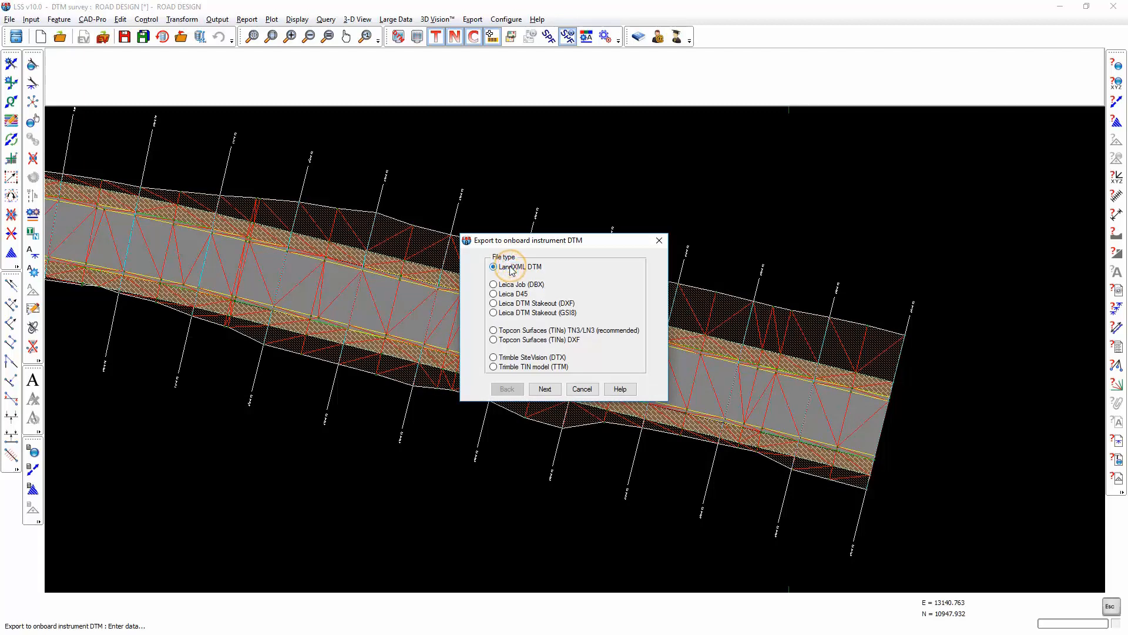
click(545, 389)
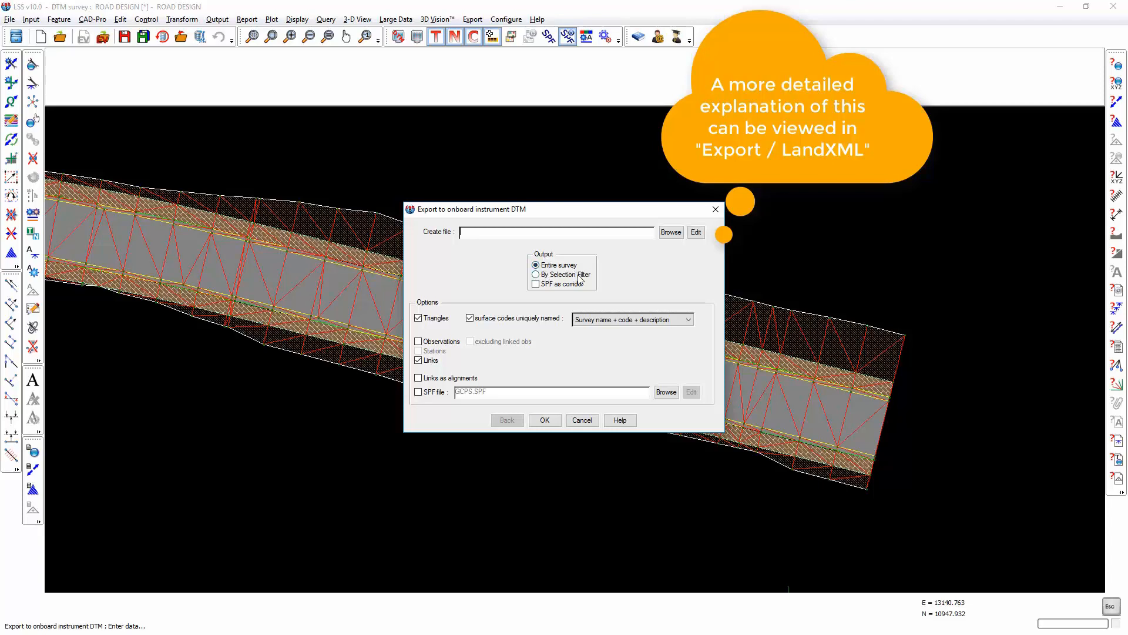
click(536, 284)
click(431, 342)
click(418, 393)
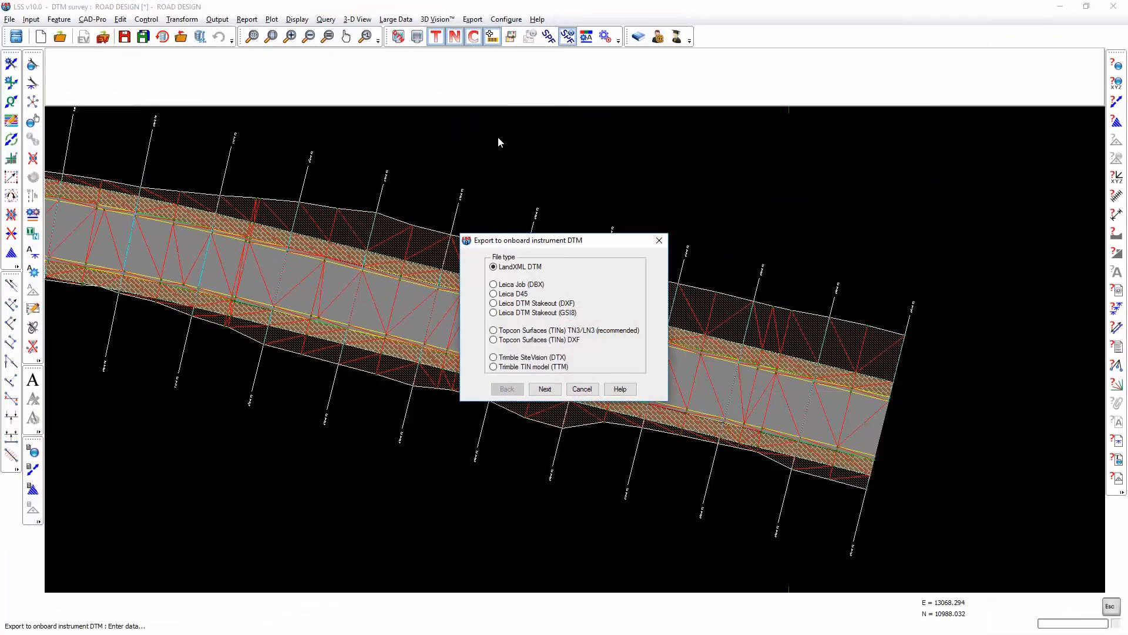
Export the survey as a Leica Job (DBX) named ROAD DESIGN, adding the DTM triangles to the points, links and road data
click(496, 286)
click(544, 390)
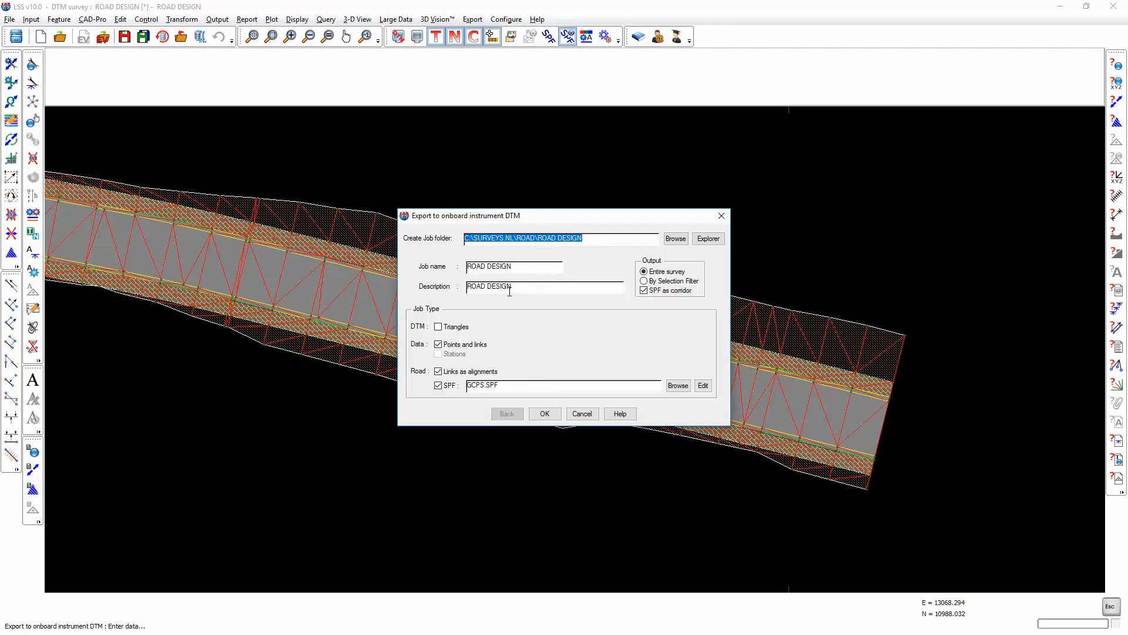
click(439, 327)
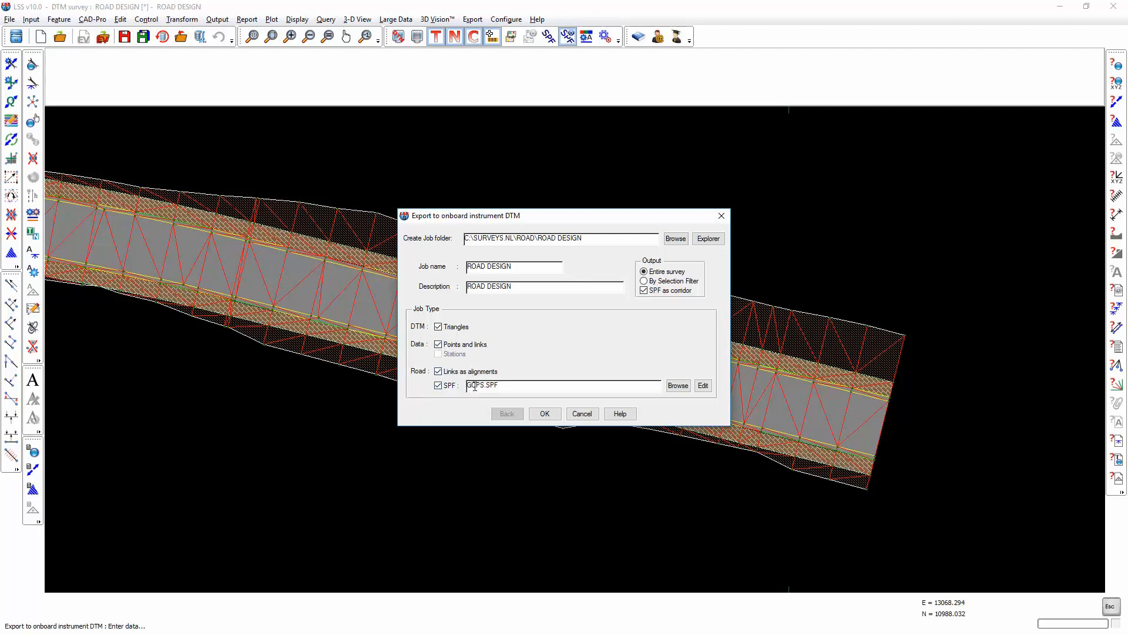
click(545, 413)
click(548, 351)
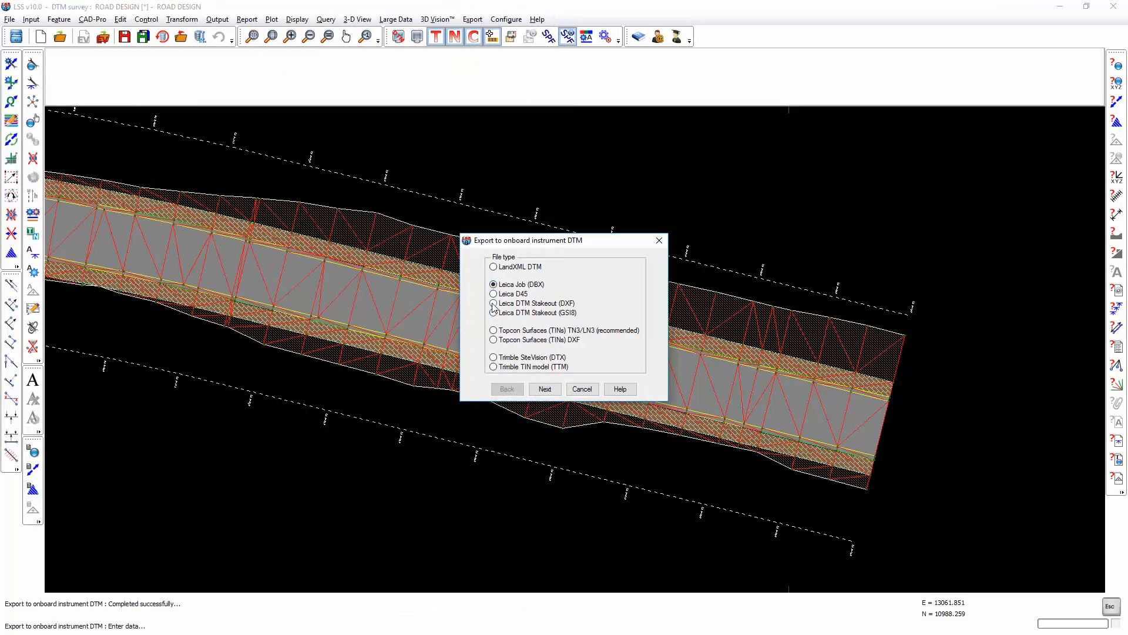
click(494, 304)
click(546, 389)
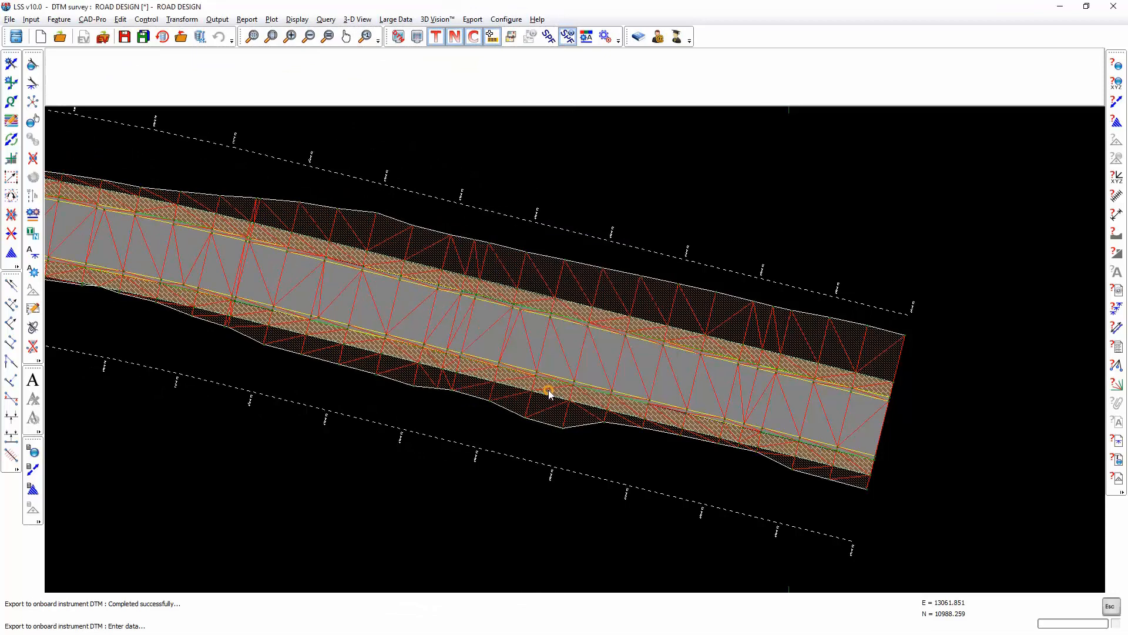
click(503, 351)
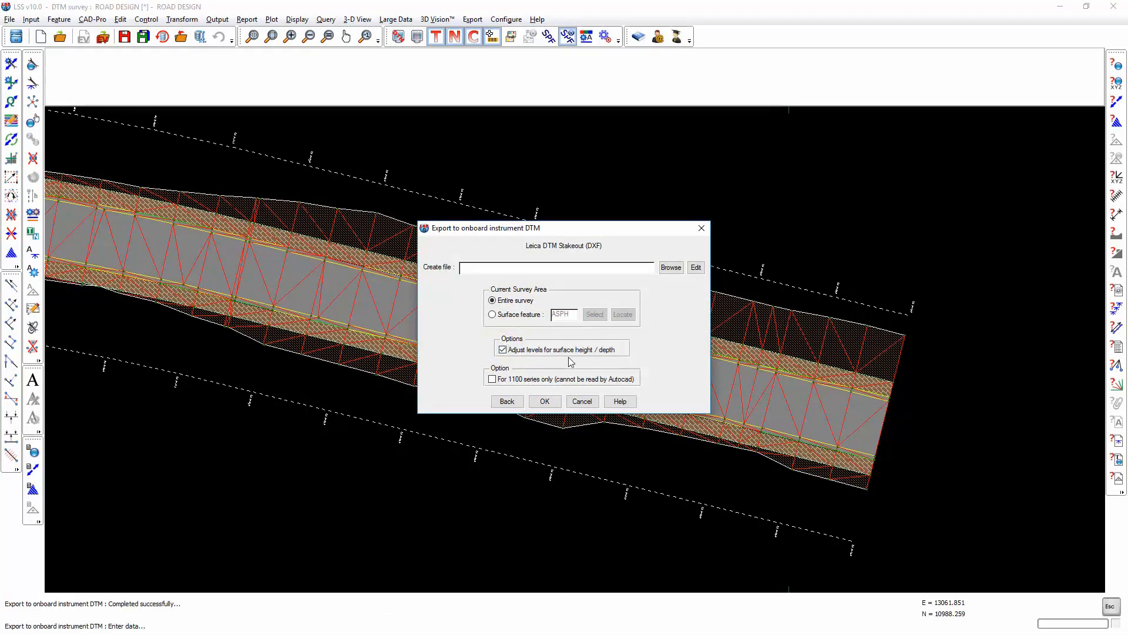
click(590, 402)
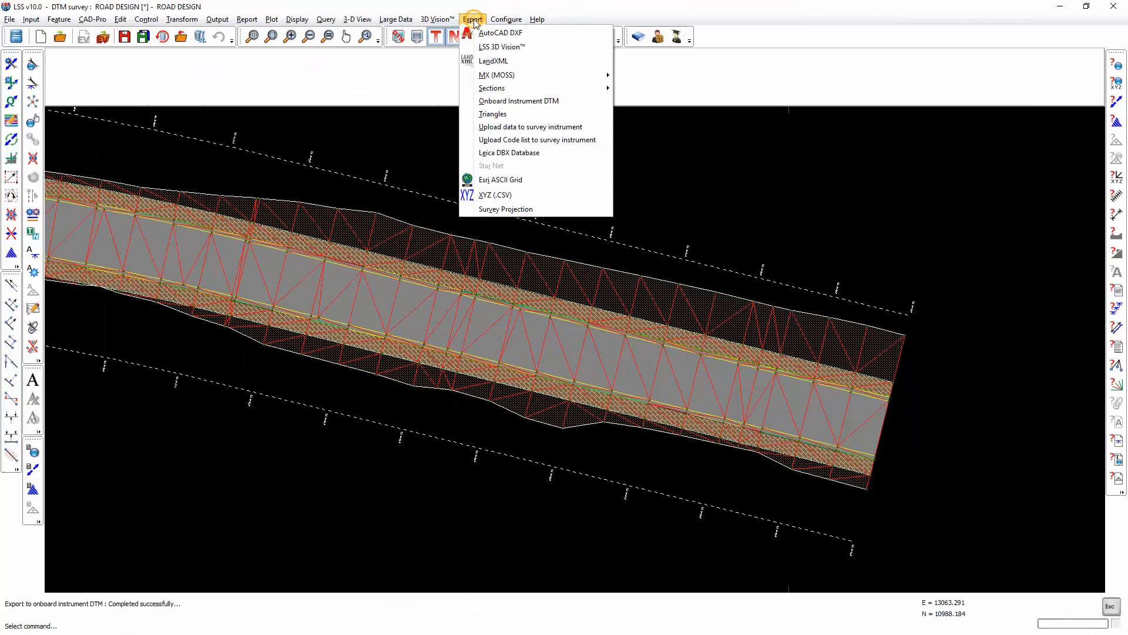
Examine the Topcon Surfaces (TINs) TN3/LN3 options of the onboard instrument DTM export and return to the file types
click(485, 98)
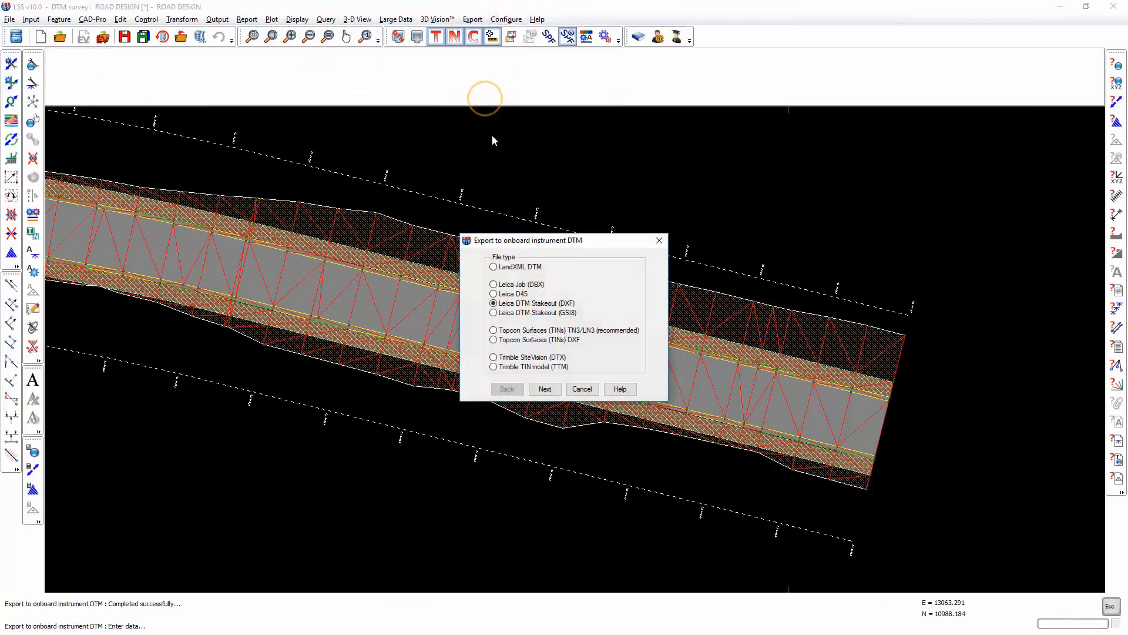
click(495, 340)
click(494, 330)
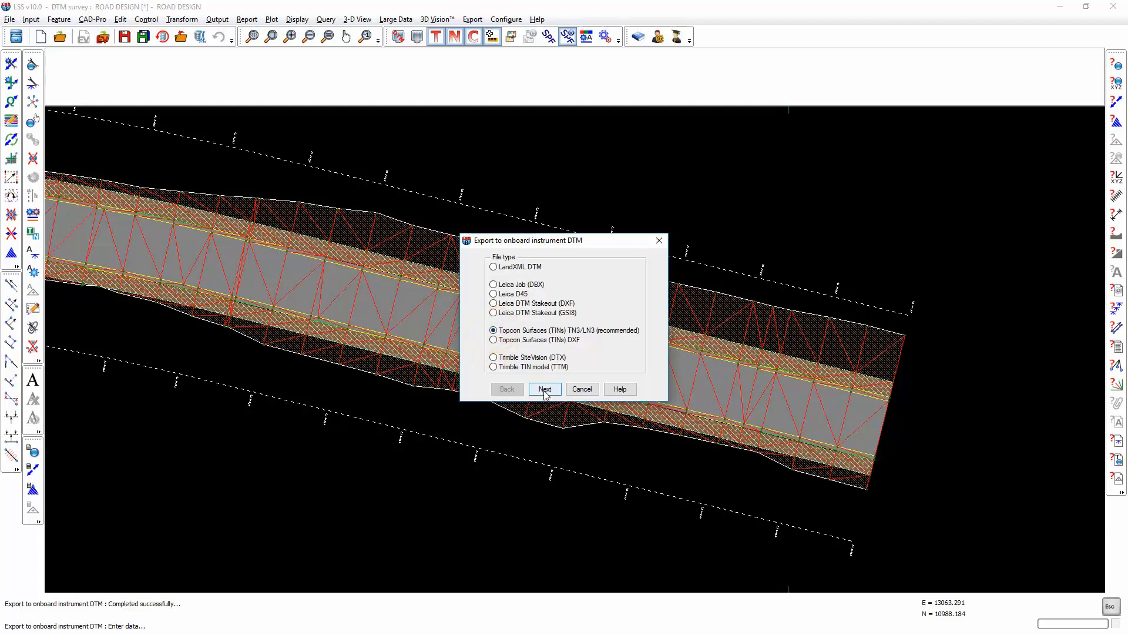
click(545, 390)
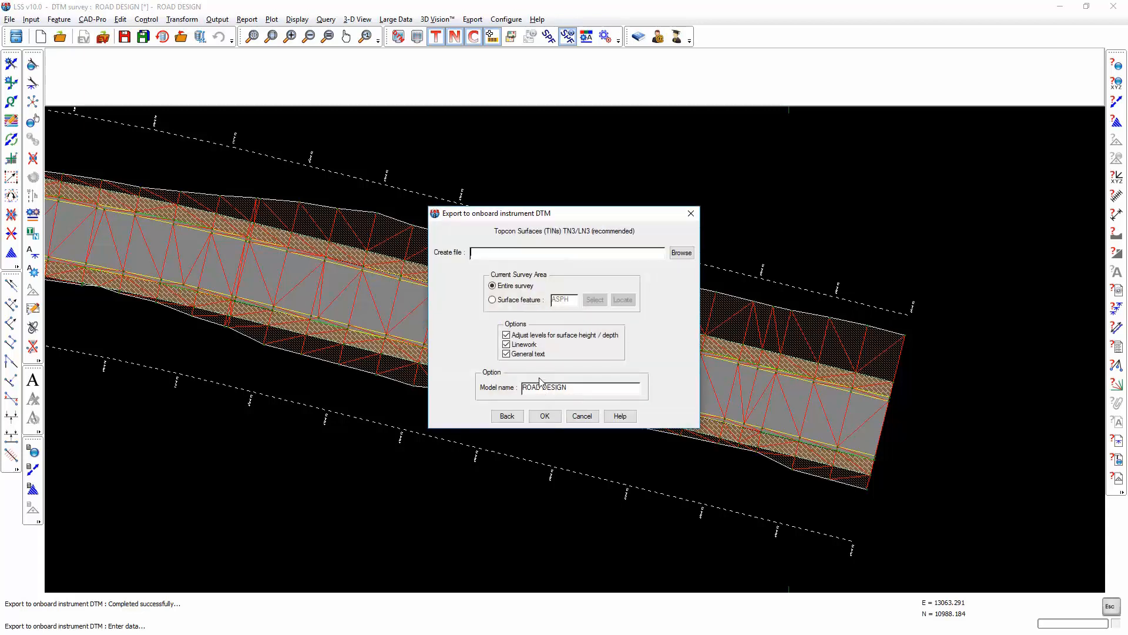
click(503, 417)
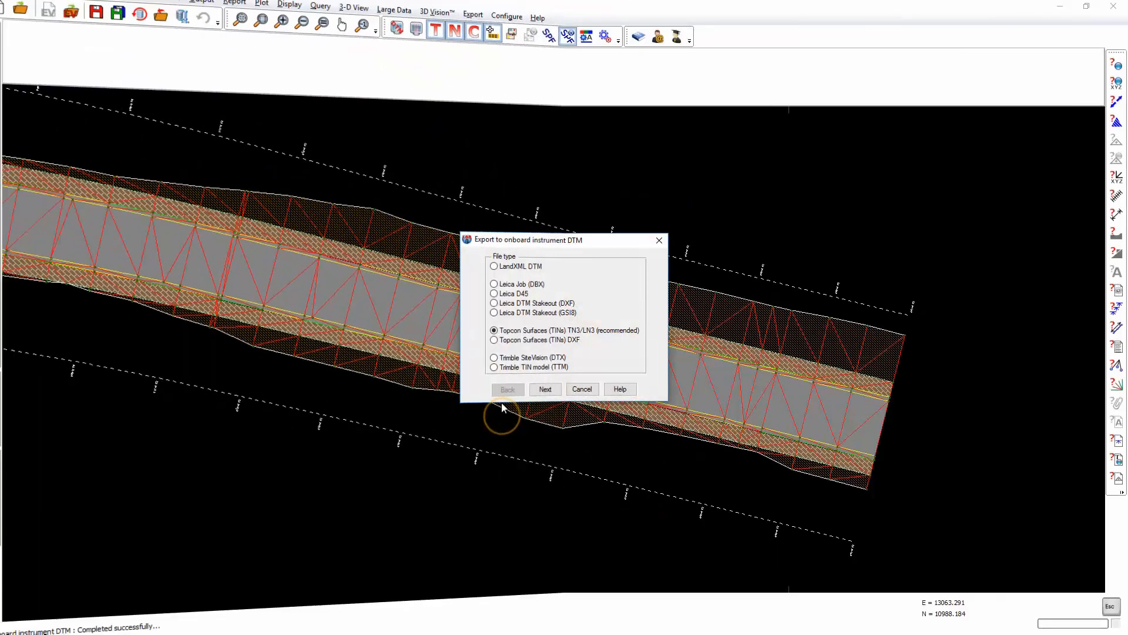
Examine the Trimble TIN model (TTM) export options and cancel the onboard instrument export
click(493, 357)
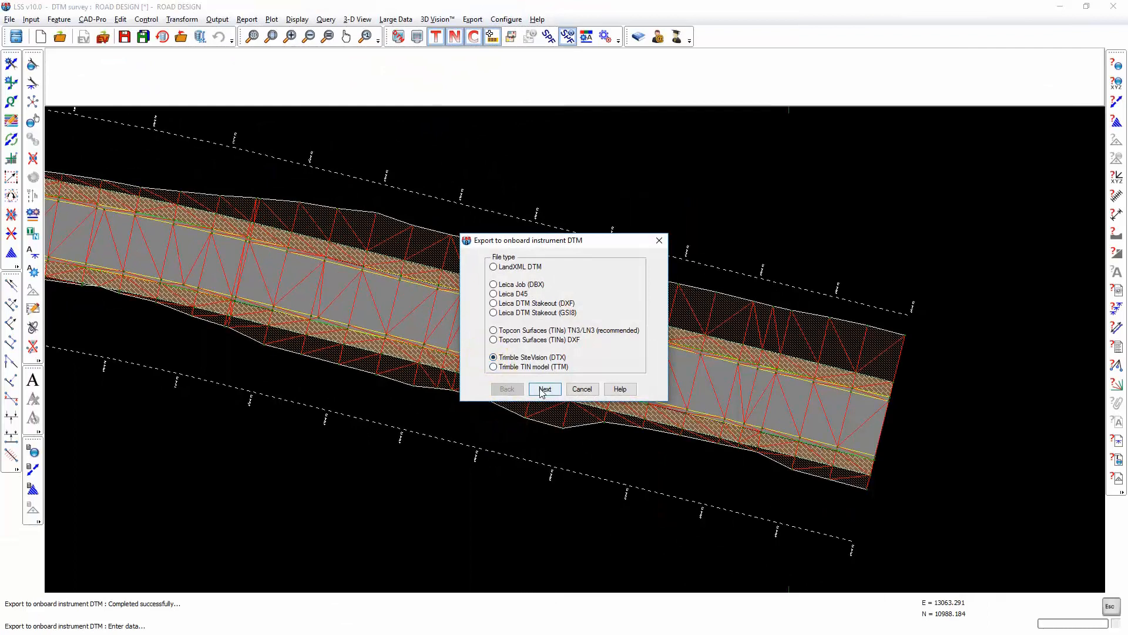
click(494, 366)
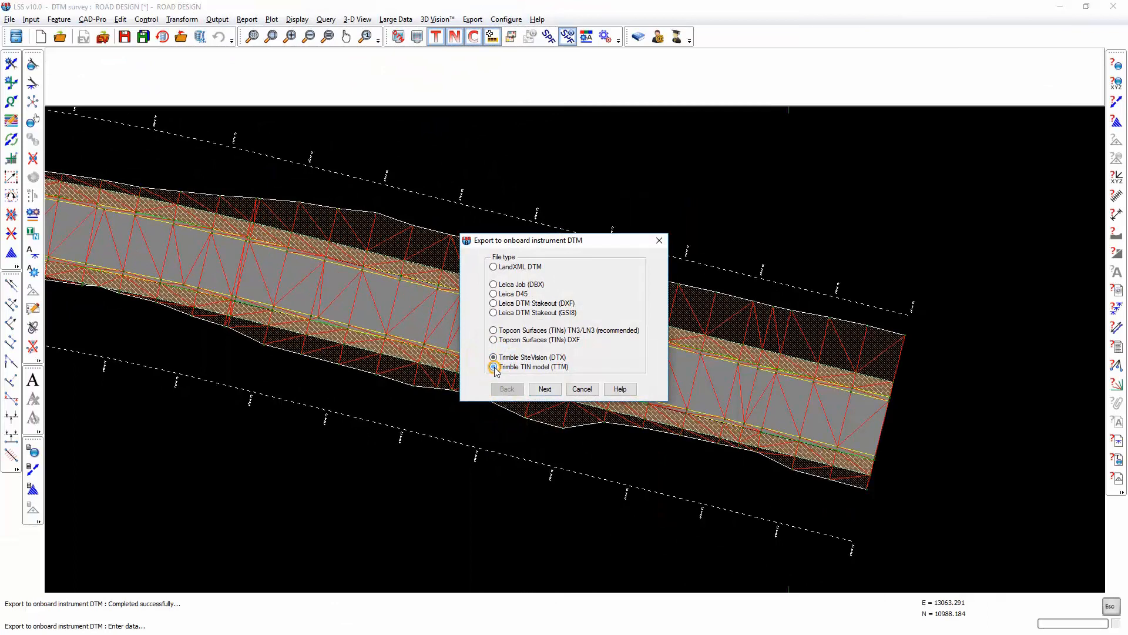
click(545, 390)
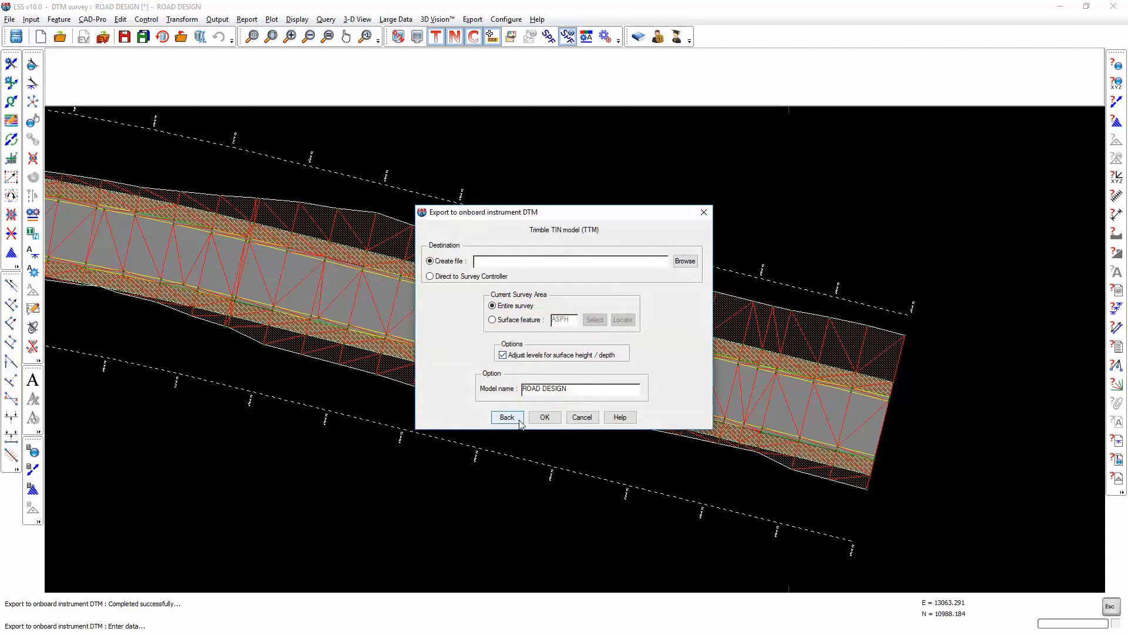
click(582, 417)
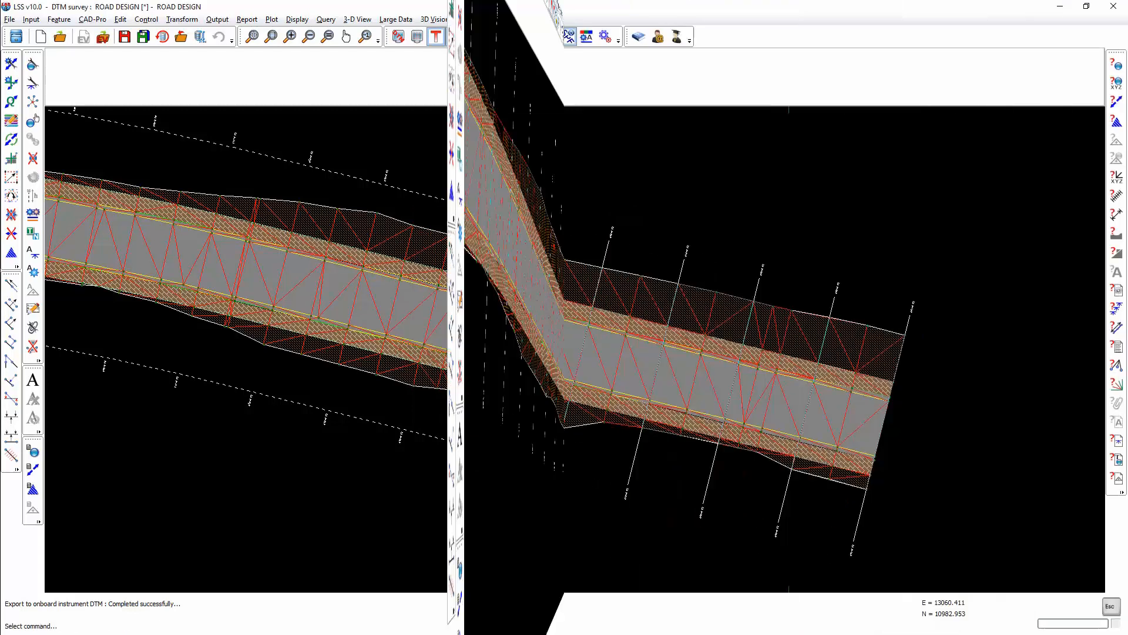
Open the help for the onboard instrument DTM export and read through the formats to the Highest and Lowest boundary level options
click(472, 18)
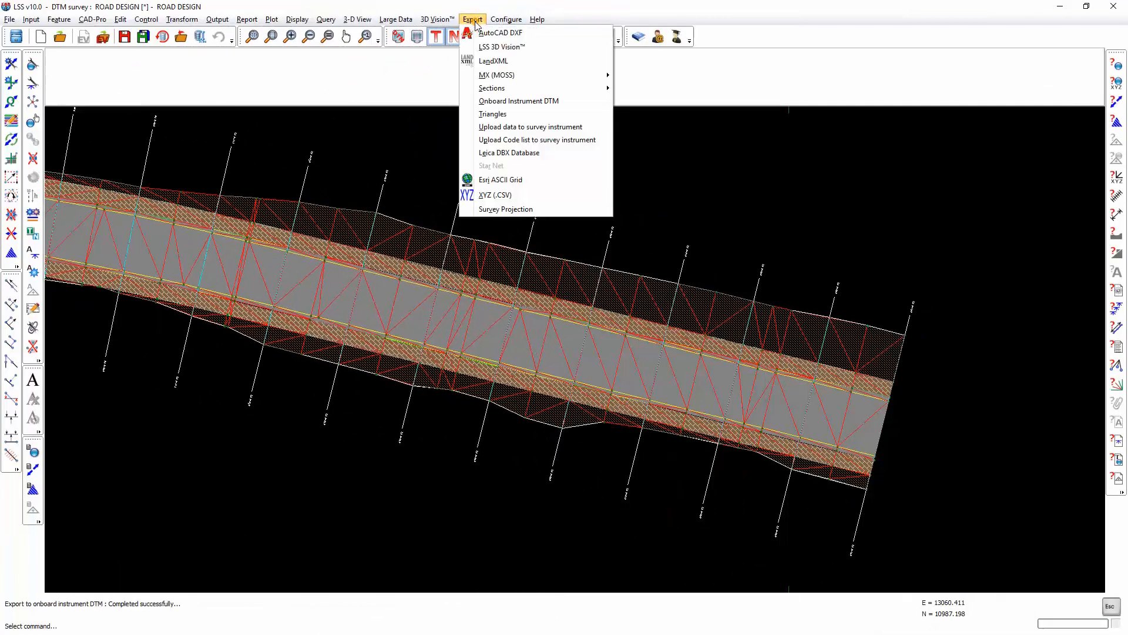
click(496, 102)
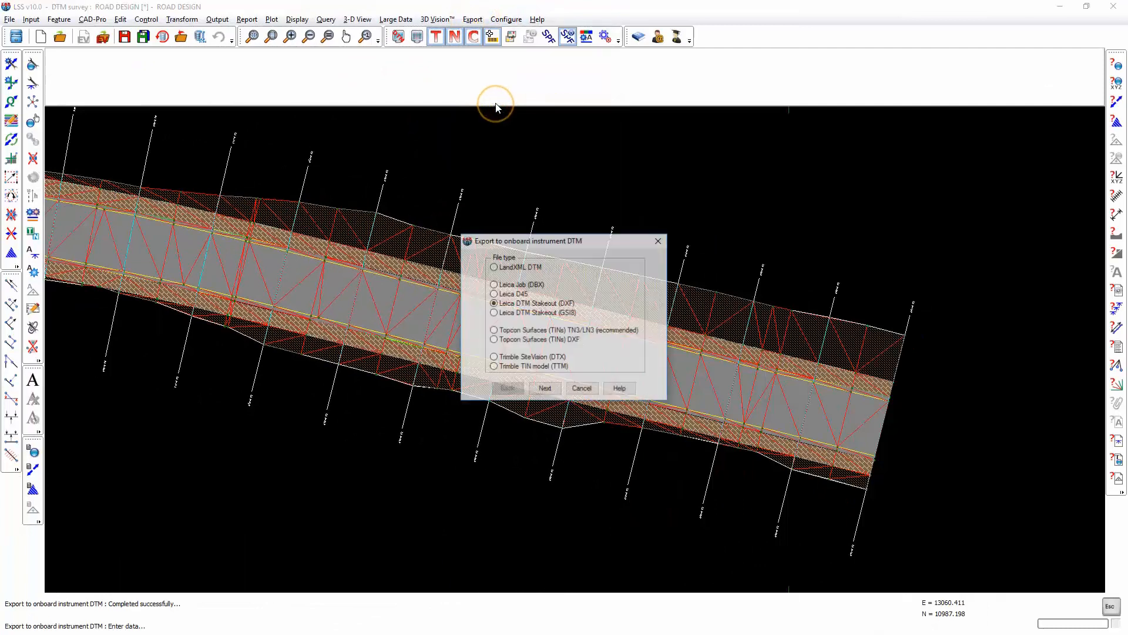
click(618, 390)
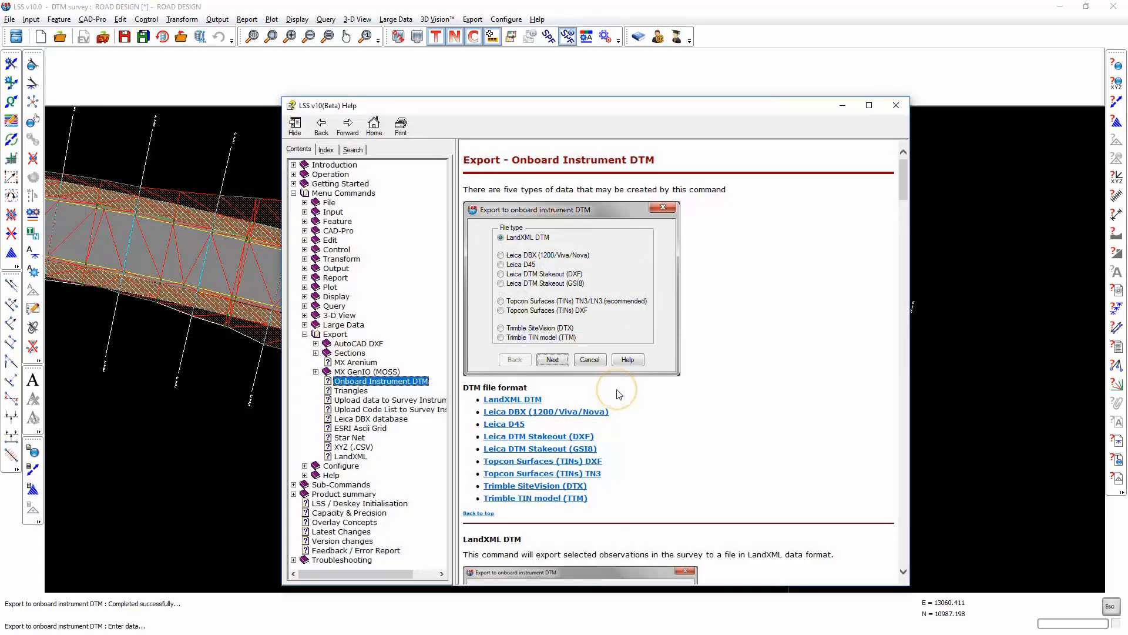
scroll(707, 415, down, 20)
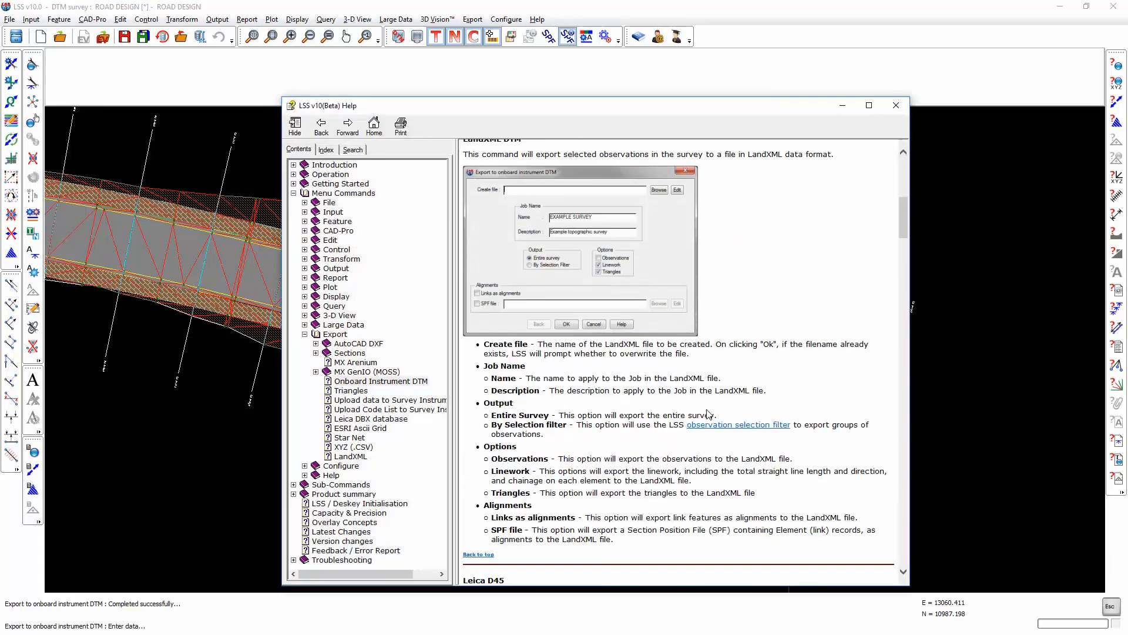
scroll(707, 415, down, 15)
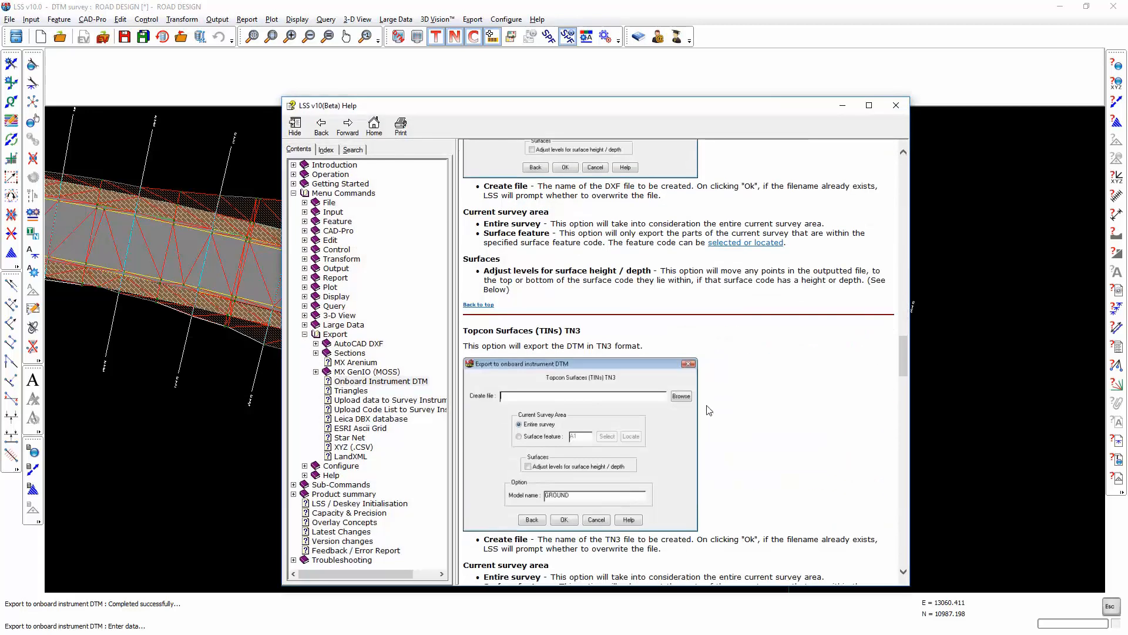
scroll(710, 409, down, 15)
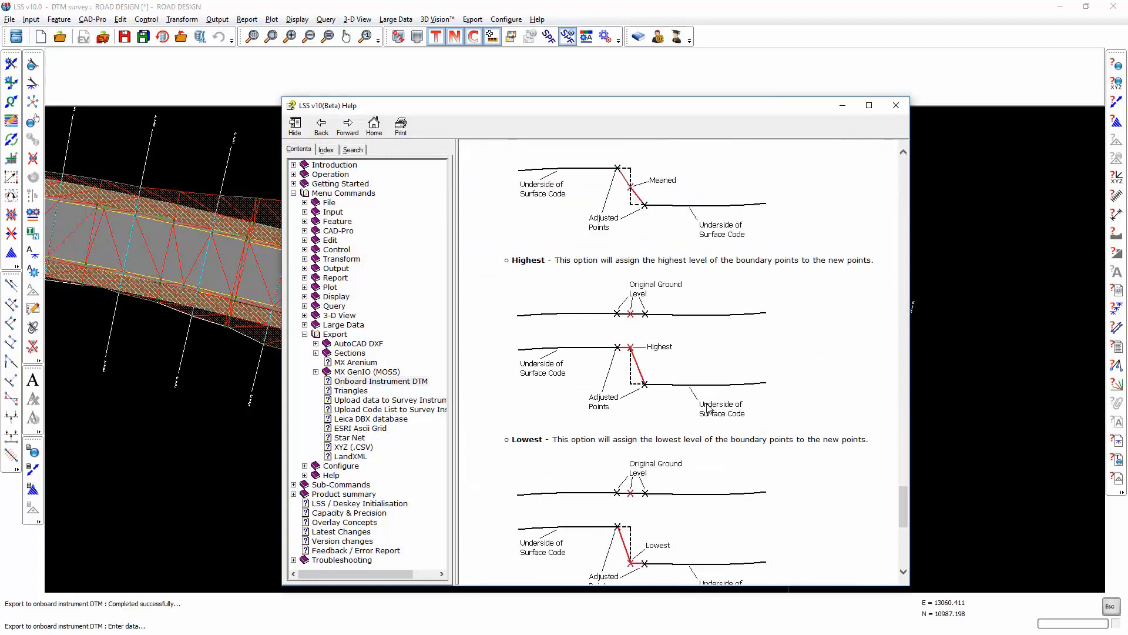